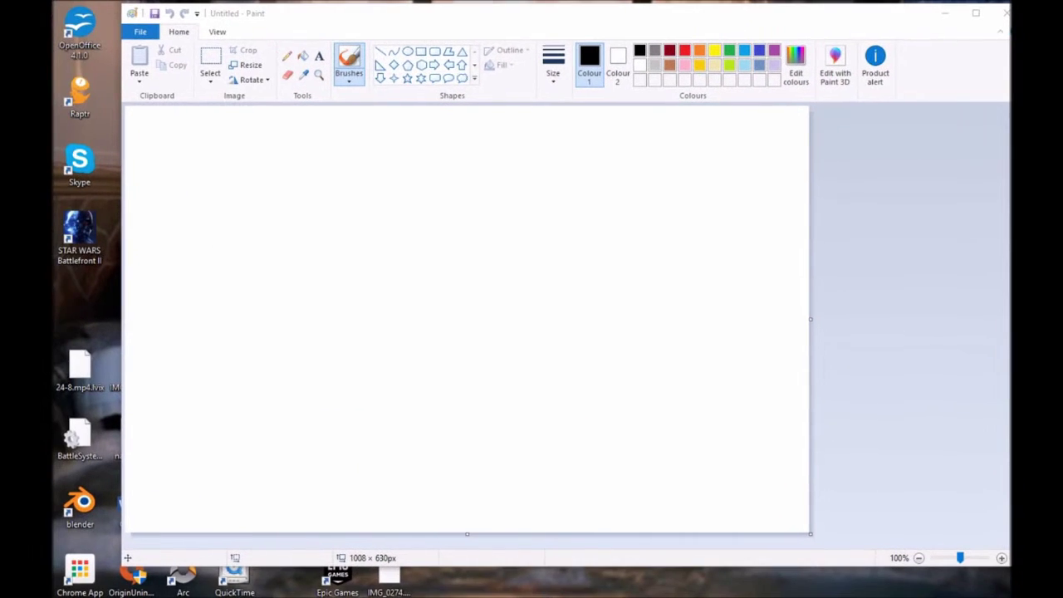
Maximize the Paint window so the canvas fills the screen
left_click(976, 12)
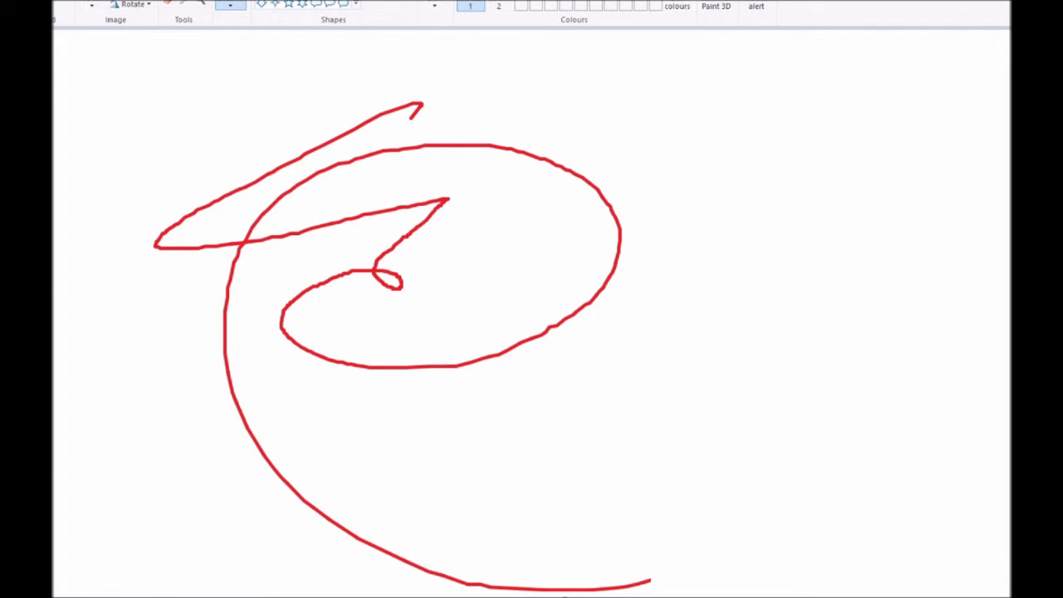
Extend the red scribble on the right and paint the left yellow eye
left_click_drag(630, 162, 849, 381)
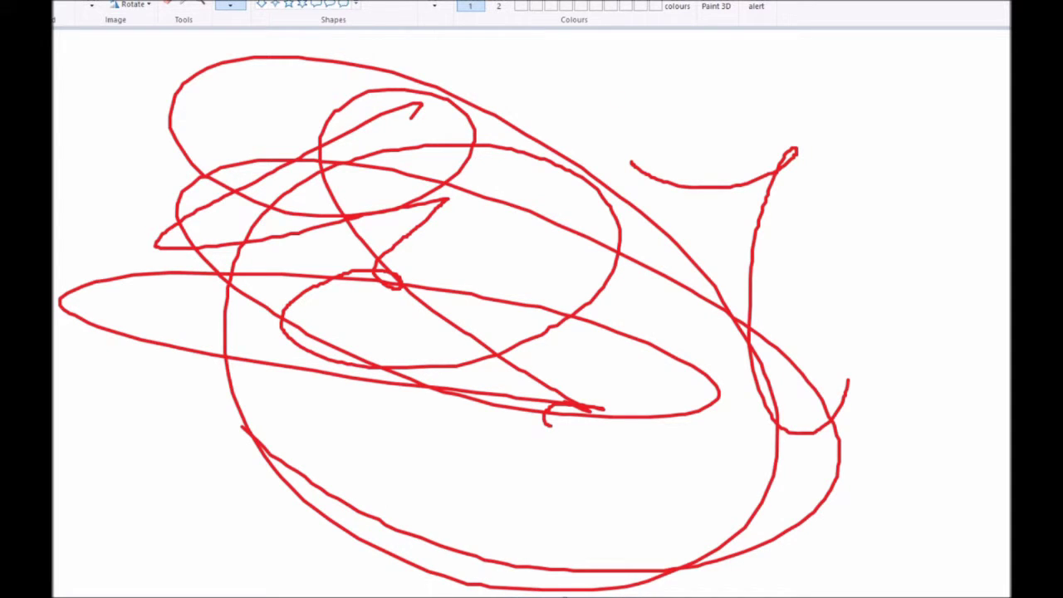
mouse_move(321, 246)
left_mouse_down()
mouse_move(345, 254)
mouse_move(317, 250)
mouse_move(340, 249)
mouse_move(328, 250)
mouse_move(337, 266)
left_mouse_up()
Paint the right yellow eye and round out both eyes into fuller blobs
mouse_move(477, 251)
left_mouse_down()
mouse_move(500, 259)
mouse_move(491, 233)
mouse_move(487, 271)
mouse_move(510, 261)
mouse_move(491, 268)
mouse_move(501, 254)
mouse_move(482, 249)
mouse_move(466, 264)
mouse_move(472, 255)
mouse_move(502, 292)
left_mouse_up()
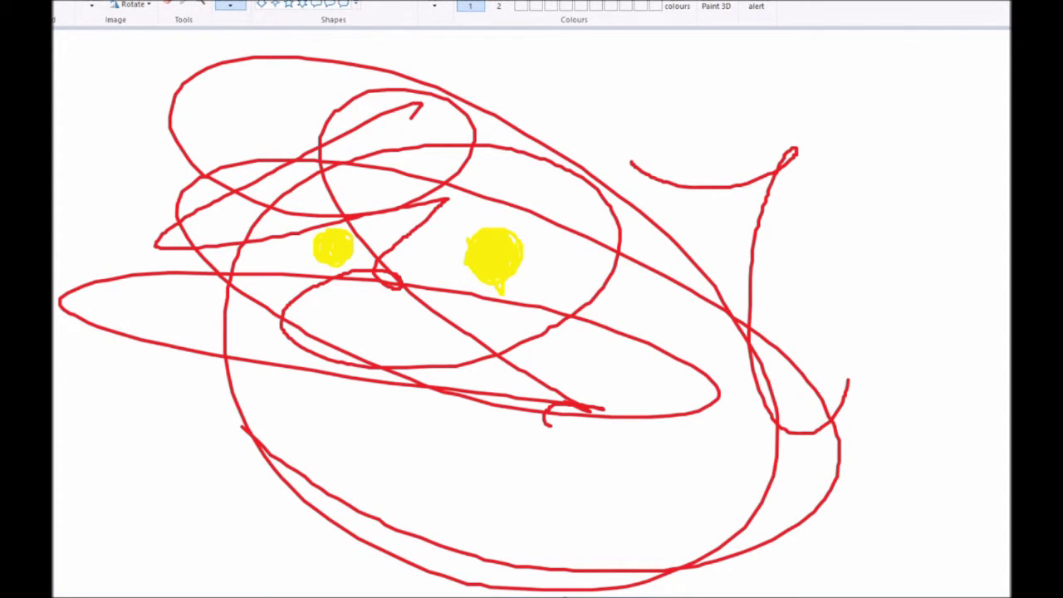
left_click_drag(354, 247, 363, 241)
mouse_move(522, 248)
left_mouse_down()
mouse_move(520, 284)
mouse_move(523, 276)
left_mouse_up()
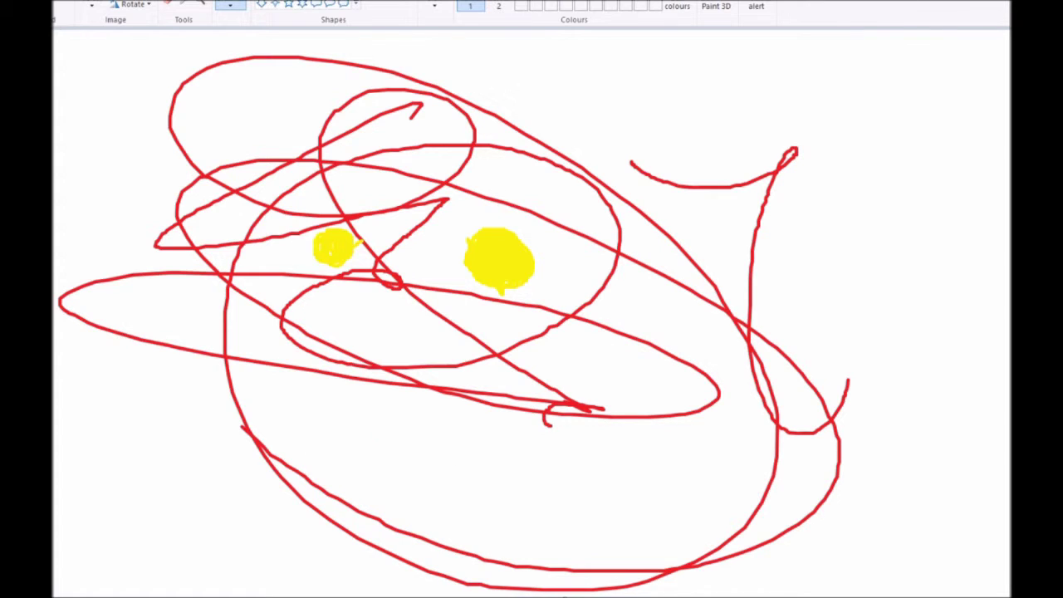
Brush a green smile, retrace it thicker, and add two small purple nostrils
mouse_move(302, 421)
left_mouse_down()
mouse_move(332, 453)
mouse_move(419, 433)
mouse_move(563, 430)
left_mouse_up()
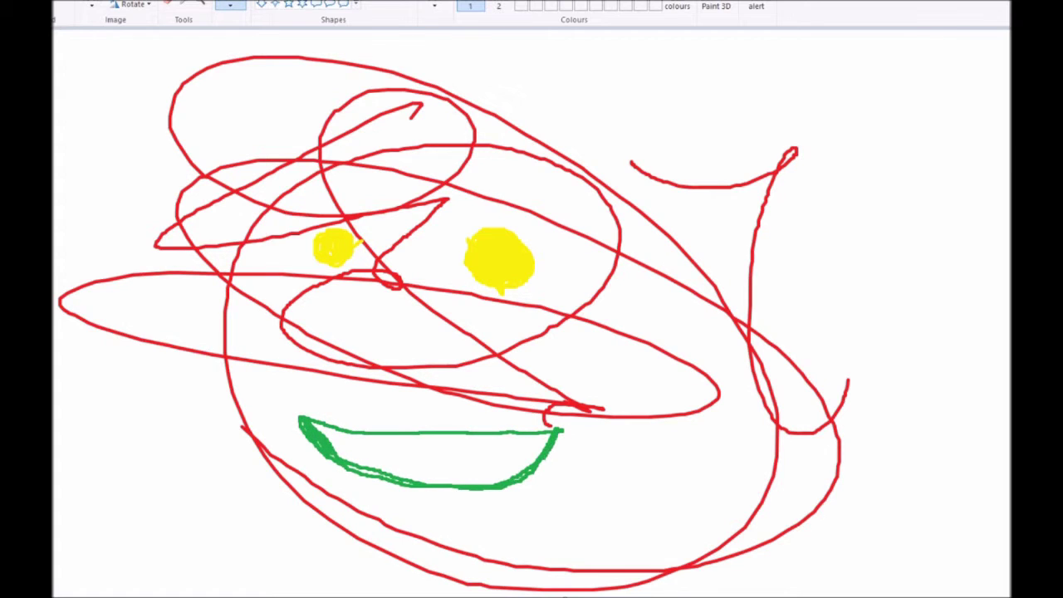
mouse_move(470, 490)
left_mouse_down()
mouse_move(349, 467)
mouse_move(425, 482)
mouse_move(334, 445)
mouse_move(431, 477)
mouse_move(412, 481)
mouse_move(475, 484)
mouse_move(434, 478)
left_mouse_up()
mouse_move(499, 483)
left_mouse_down()
mouse_move(476, 484)
mouse_move(539, 455)
left_mouse_up()
mouse_move(519, 467)
left_mouse_down()
mouse_move(457, 479)
mouse_move(379, 467)
left_mouse_up()
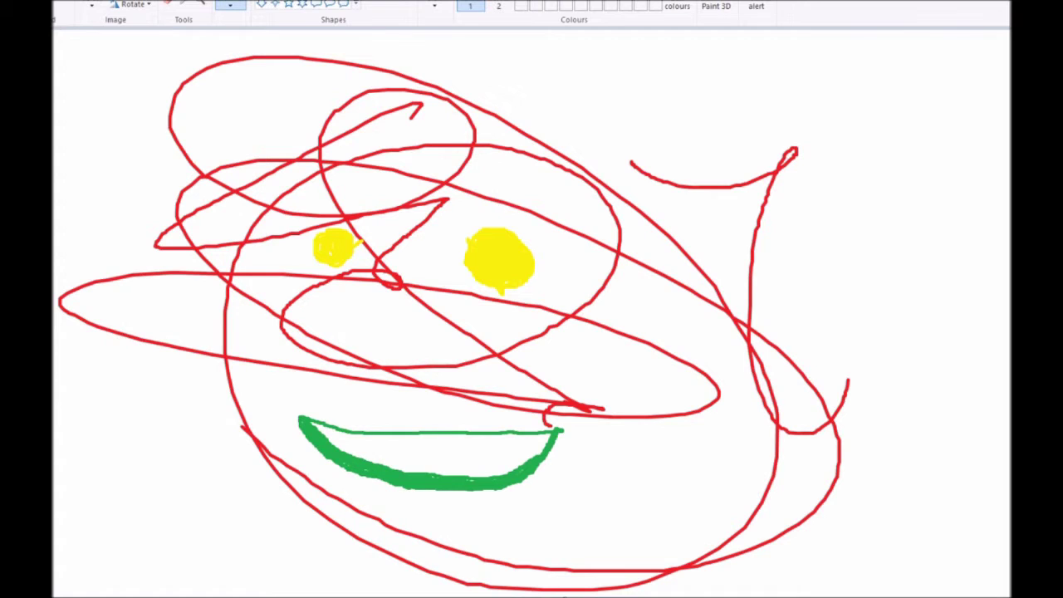
mouse_move(304, 334)
left_mouse_down()
mouse_move(317, 352)
mouse_move(322, 336)
mouse_move(369, 358)
mouse_move(382, 344)
mouse_move(375, 352)
left_mouse_up()
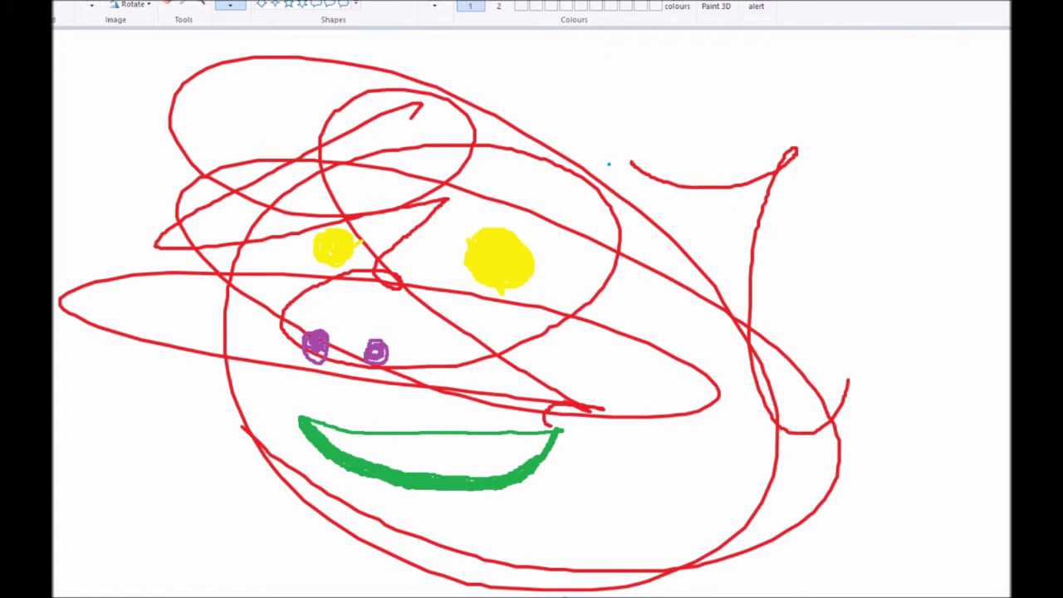
Outline the hair in blue and fill the top of the head with dense curls
left_click_drag(608, 164, 766, 328)
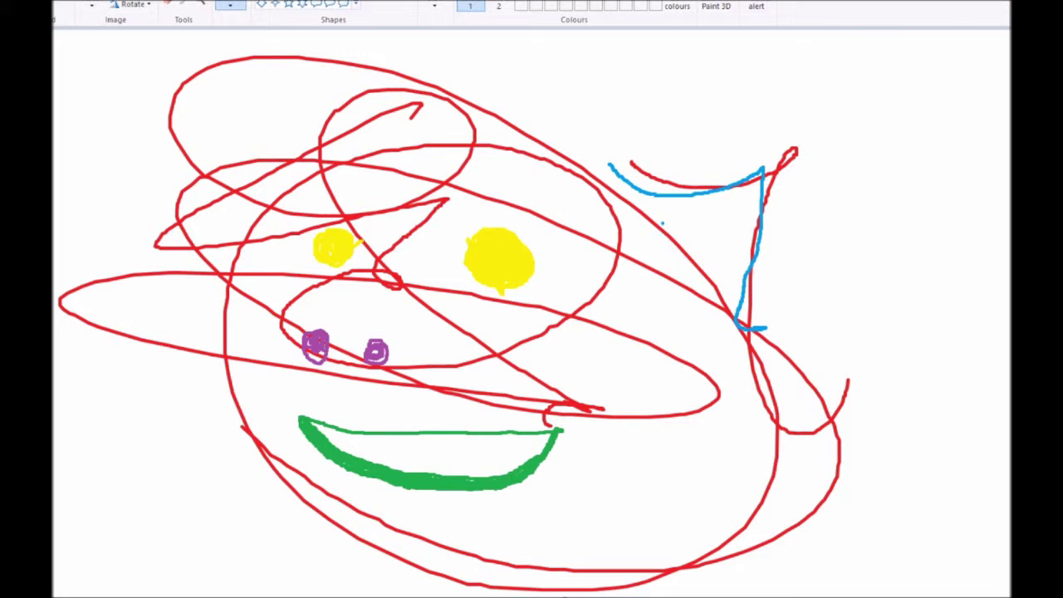
mouse_move(639, 192)
left_mouse_down()
mouse_move(577, 152)
mouse_move(309, 47)
mouse_move(188, 152)
mouse_move(332, 200)
mouse_move(423, 189)
mouse_move(469, 112)
mouse_move(440, 170)
mouse_move(413, 133)
left_mouse_up()
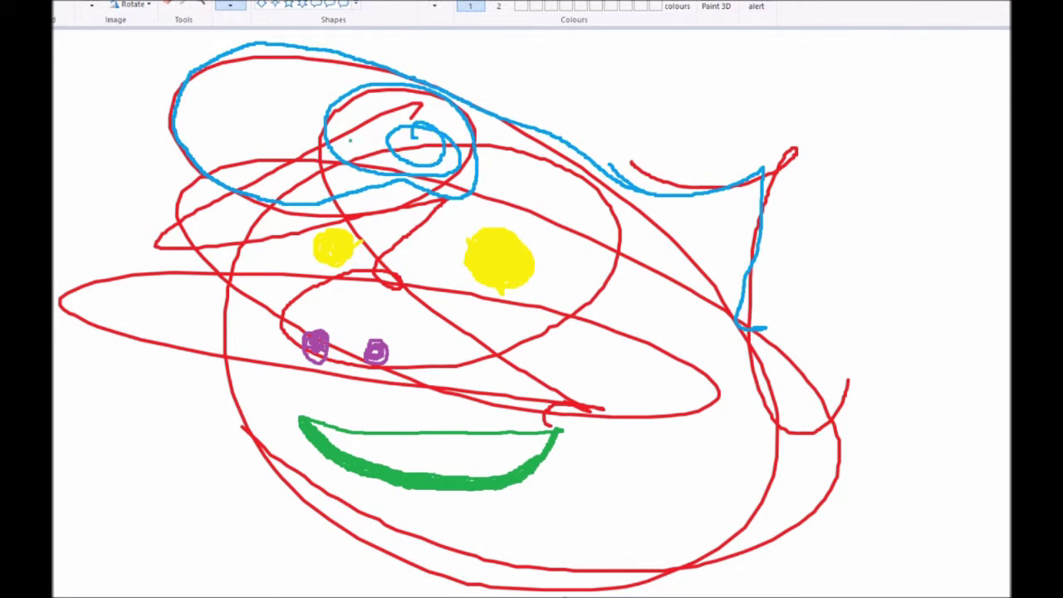
mouse_move(349, 90)
left_mouse_down()
mouse_move(250, 153)
mouse_move(283, 116)
mouse_move(455, 107)
mouse_move(399, 149)
mouse_move(333, 92)
mouse_move(274, 166)
mouse_move(316, 199)
left_mouse_up()
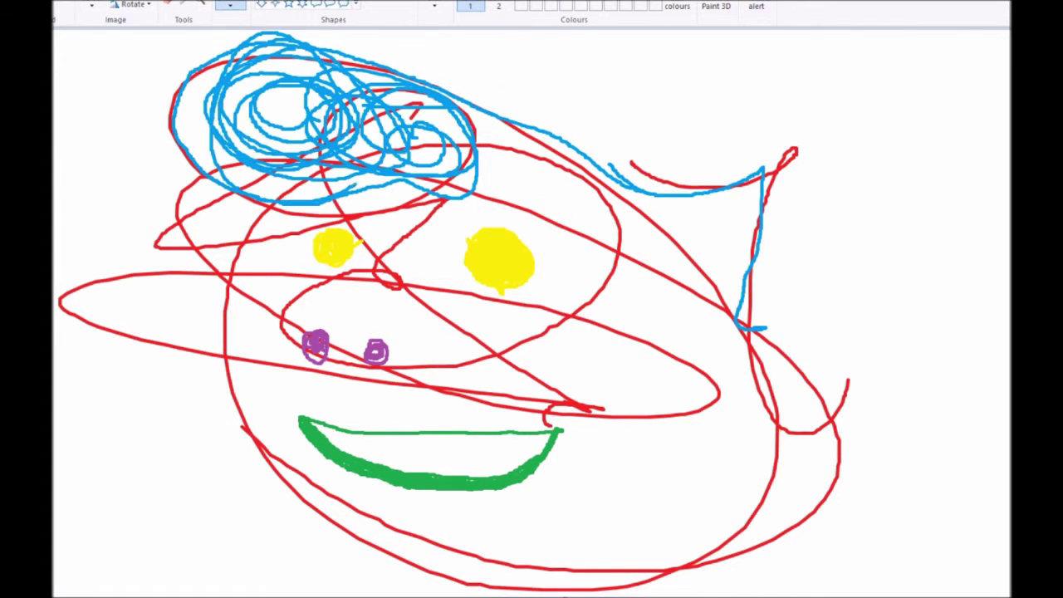
mouse_move(274, 92)
left_mouse_down()
mouse_move(291, 174)
mouse_move(370, 133)
mouse_move(498, 112)
mouse_move(590, 178)
left_mouse_up()
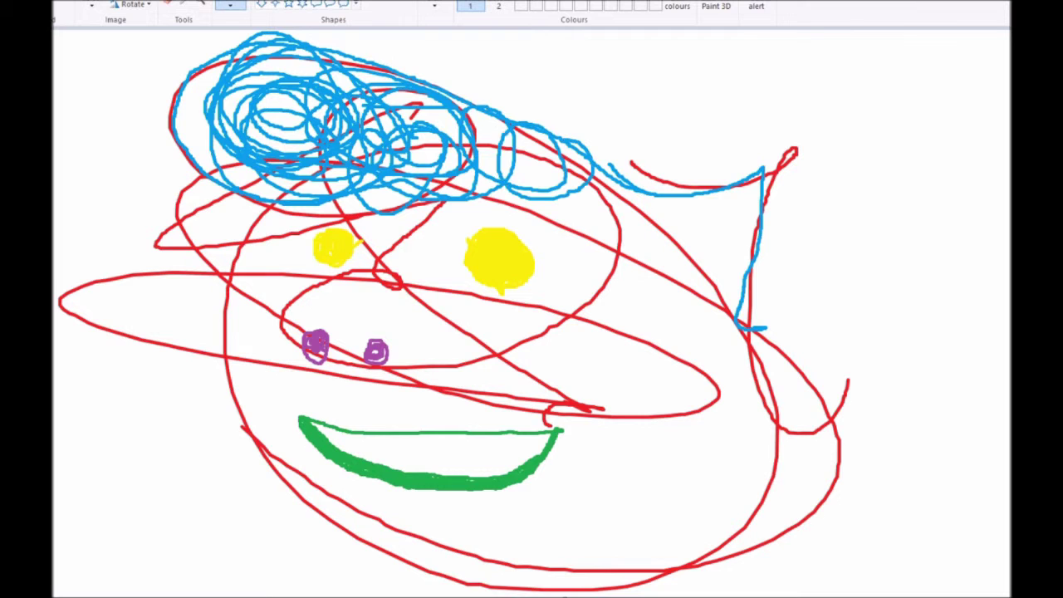
mouse_move(540, 150)
left_mouse_down()
mouse_move(631, 224)
mouse_move(698, 249)
mouse_move(714, 291)
mouse_move(723, 179)
mouse_move(557, 183)
mouse_move(491, 162)
mouse_move(407, 100)
mouse_move(274, 112)
mouse_move(208, 99)
mouse_move(199, 121)
left_mouse_up()
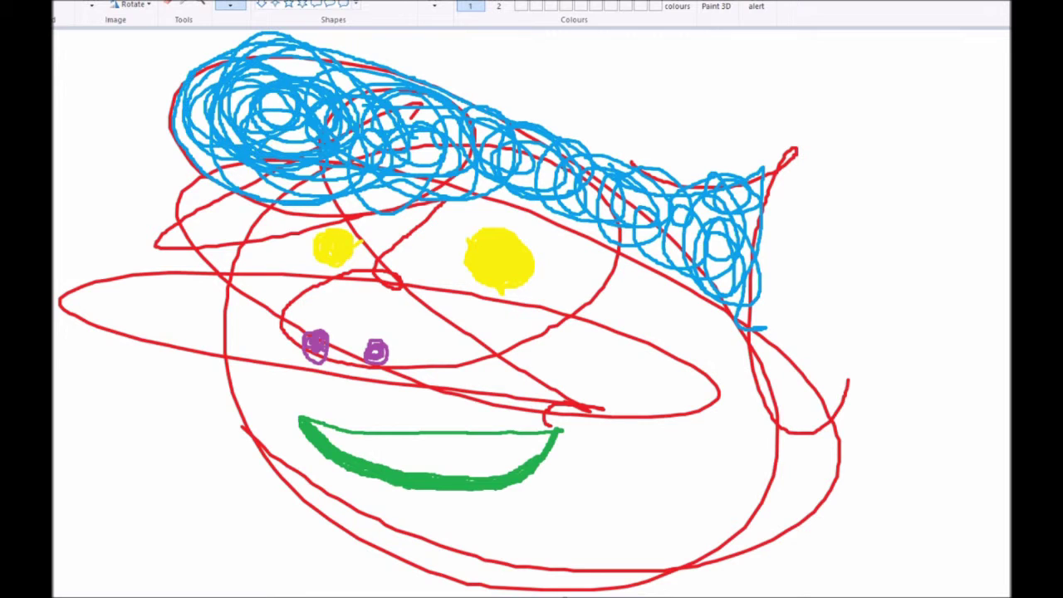
mouse_move(489, 154)
left_mouse_down()
mouse_move(561, 174)
mouse_move(540, 222)
left_mouse_up()
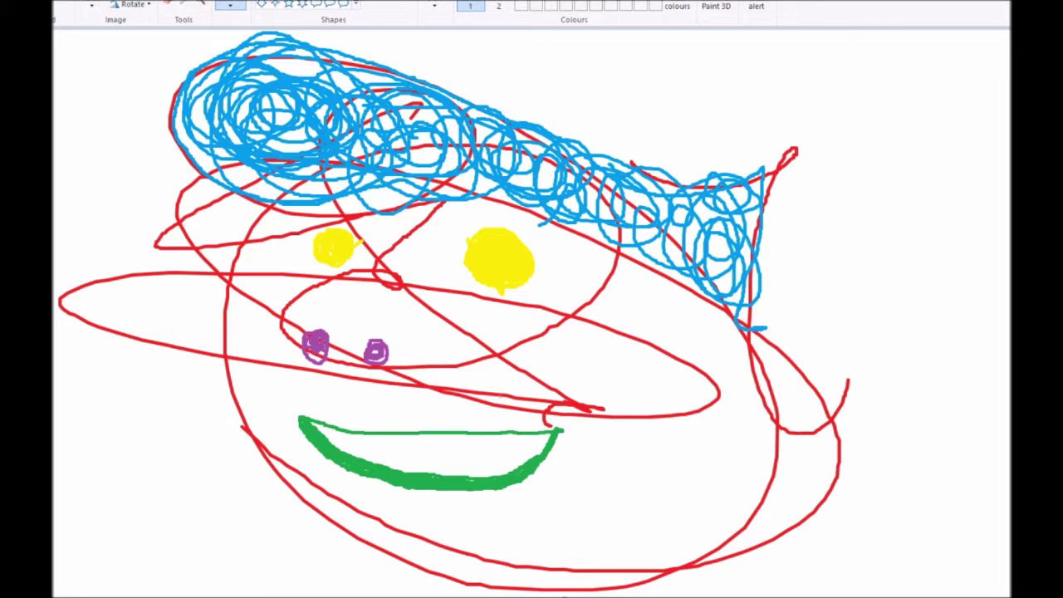
Add thick orange corners at both ends of the green smile
left_click_drag(273, 367, 314, 439)
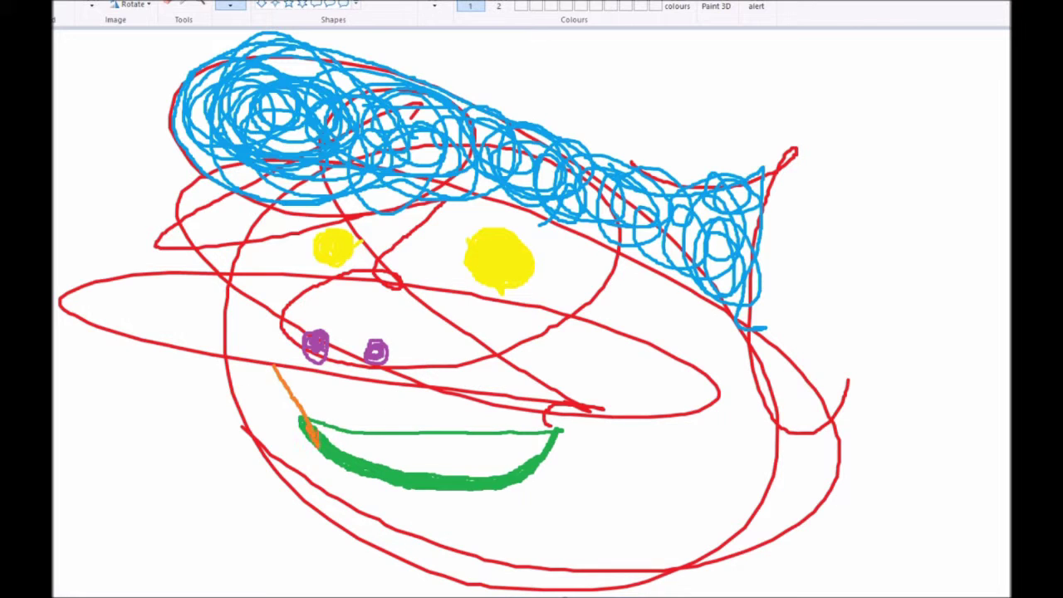
mouse_move(552, 407)
left_mouse_down()
mouse_move(549, 462)
mouse_move(535, 474)
mouse_move(521, 453)
left_mouse_up()
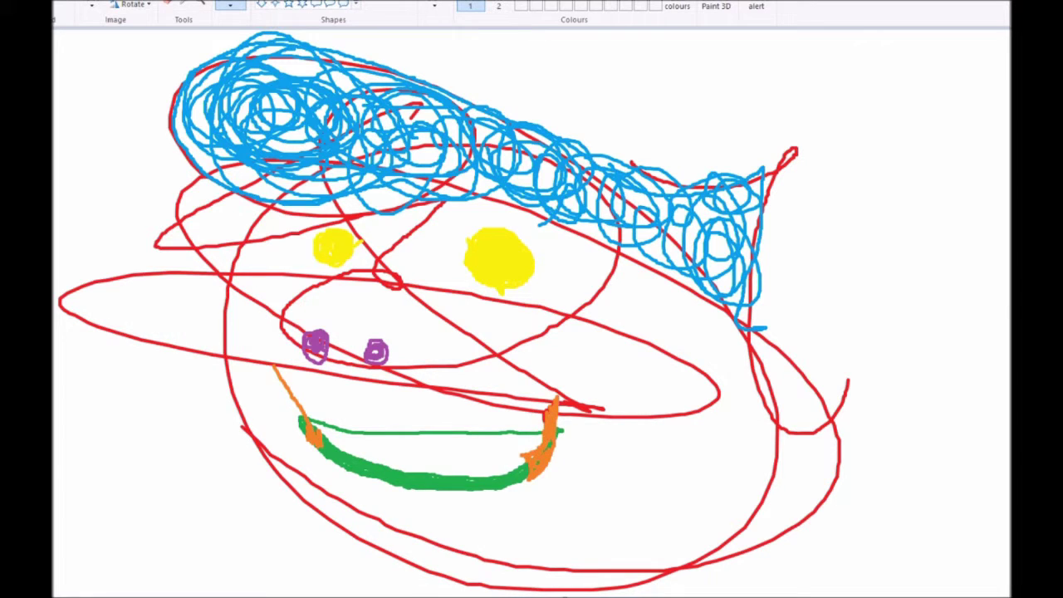
mouse_move(538, 404)
left_mouse_down()
mouse_move(540, 424)
mouse_move(568, 423)
left_mouse_up()
Draw a large light-blue ear on the right with a shaded inner loop
mouse_move(705, 293)
left_mouse_down()
mouse_move(734, 244)
mouse_move(864, 154)
mouse_move(963, 465)
mouse_move(711, 452)
mouse_move(839, 536)
mouse_move(756, 515)
mouse_move(838, 561)
mouse_move(841, 551)
left_mouse_up()
mouse_move(823, 328)
left_mouse_down()
mouse_move(901, 307)
mouse_move(839, 492)
mouse_move(889, 257)
mouse_move(883, 462)
left_mouse_up()
mouse_move(886, 365)
left_mouse_down()
mouse_move(873, 247)
mouse_move(836, 279)
mouse_move(860, 264)
mouse_move(889, 296)
mouse_move(903, 336)
mouse_move(886, 442)
mouse_move(873, 470)
mouse_move(847, 485)
mouse_move(804, 457)
left_mouse_up()
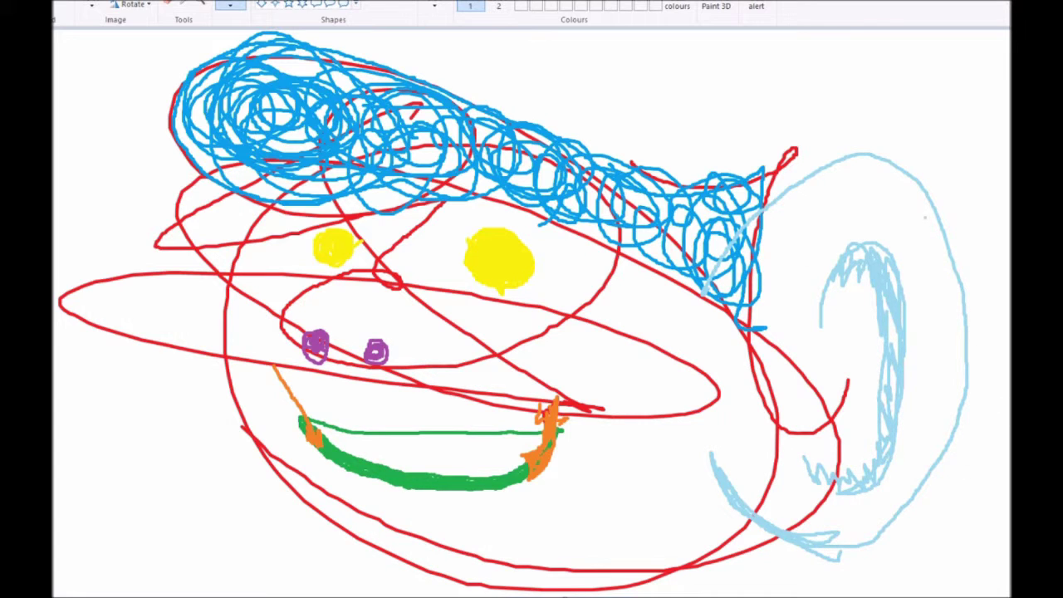
Brush light-blue texture dashes inside and along the lower ear
mouse_move(820, 166)
left_mouse_down()
mouse_move(821, 195)
mouse_move(873, 176)
left_mouse_up()
left_click_drag(901, 214, 924, 204)
left_click_drag(930, 269, 948, 254)
left_click_drag(927, 364, 952, 374)
mouse_move(929, 412)
left_mouse_down()
mouse_move(952, 390)
mouse_move(949, 467)
left_mouse_up()
left_click_drag(902, 460, 871, 557)
left_click_drag(779, 537, 771, 552)
left_click_drag(751, 472, 738, 495)
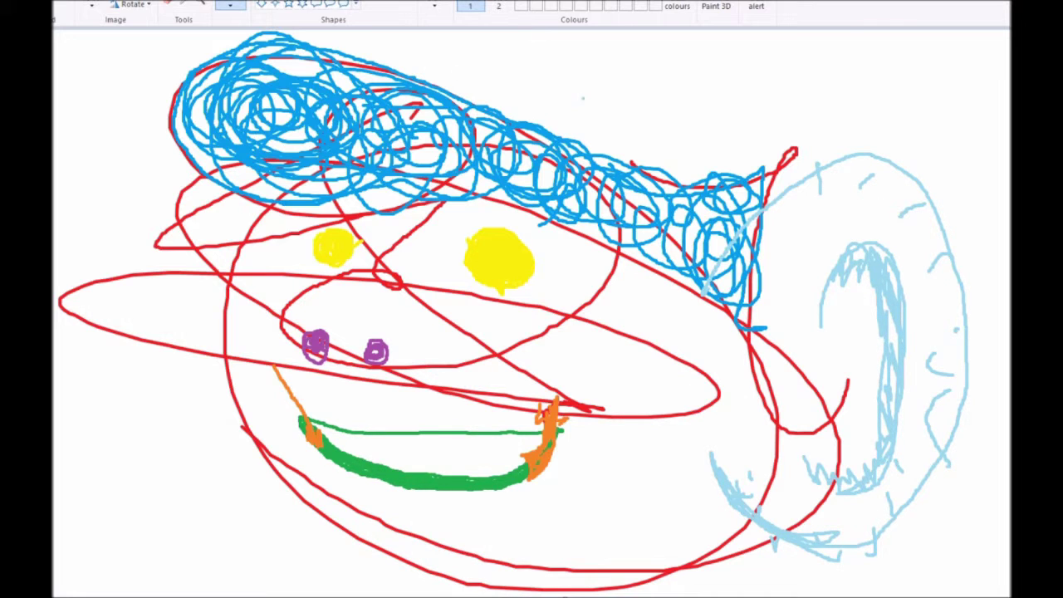
Add light-blue pupils and eyebrows, then a grey beard along the chin
left_click_drag(492, 262, 492, 273)
left_click_drag(332, 248, 332, 256)
left_click_drag(309, 215, 348, 200)
left_click_drag(519, 218, 452, 234)
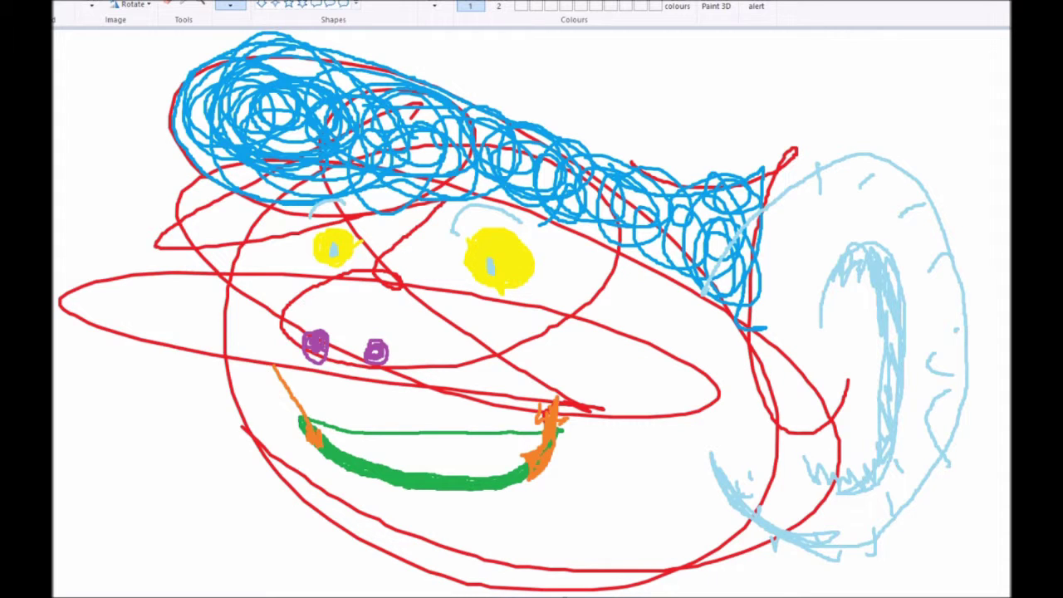
mouse_move(350, 525)
left_mouse_down()
mouse_move(352, 544)
mouse_move(370, 536)
mouse_move(409, 572)
mouse_move(429, 557)
mouse_move(465, 589)
mouse_move(501, 592)
mouse_move(492, 568)
mouse_move(391, 565)
mouse_move(324, 508)
mouse_move(329, 535)
mouse_move(395, 577)
left_mouse_up()
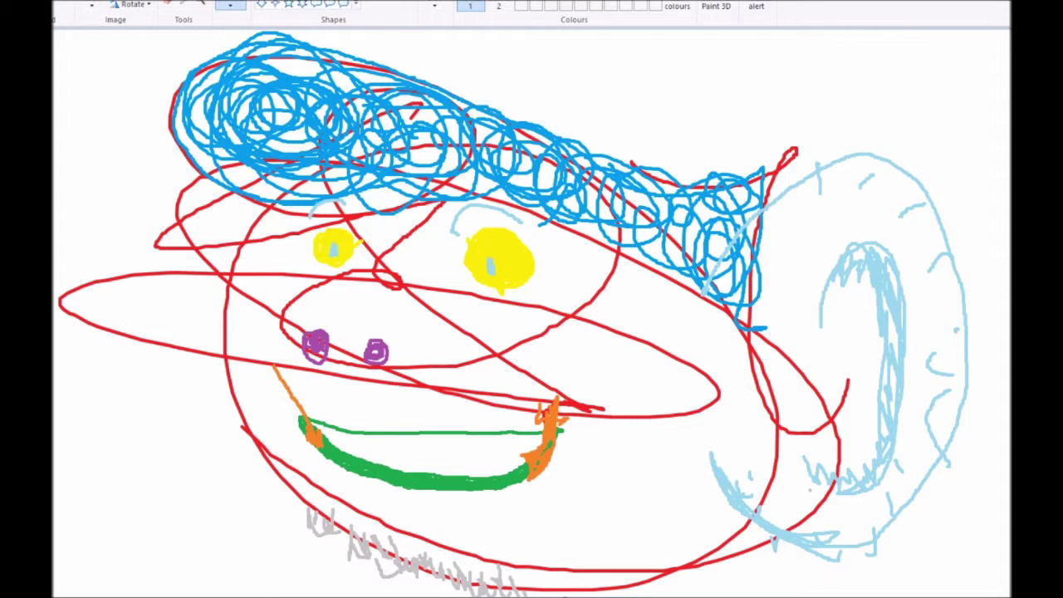